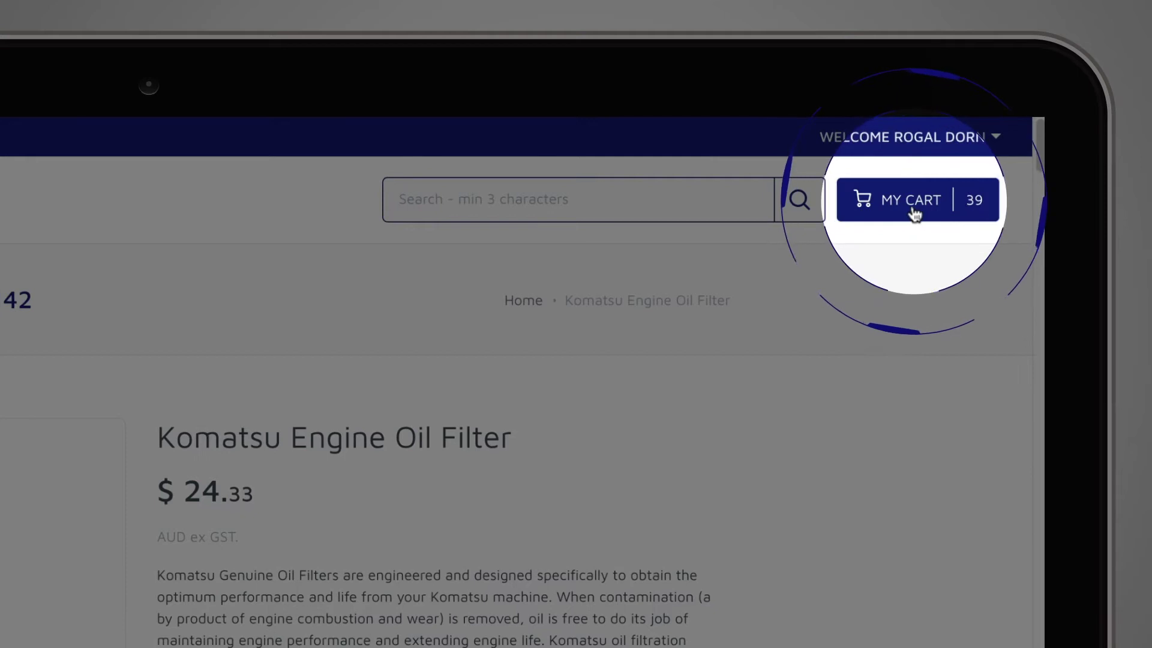
- Go to the shopping cart from the header
click(913, 212)
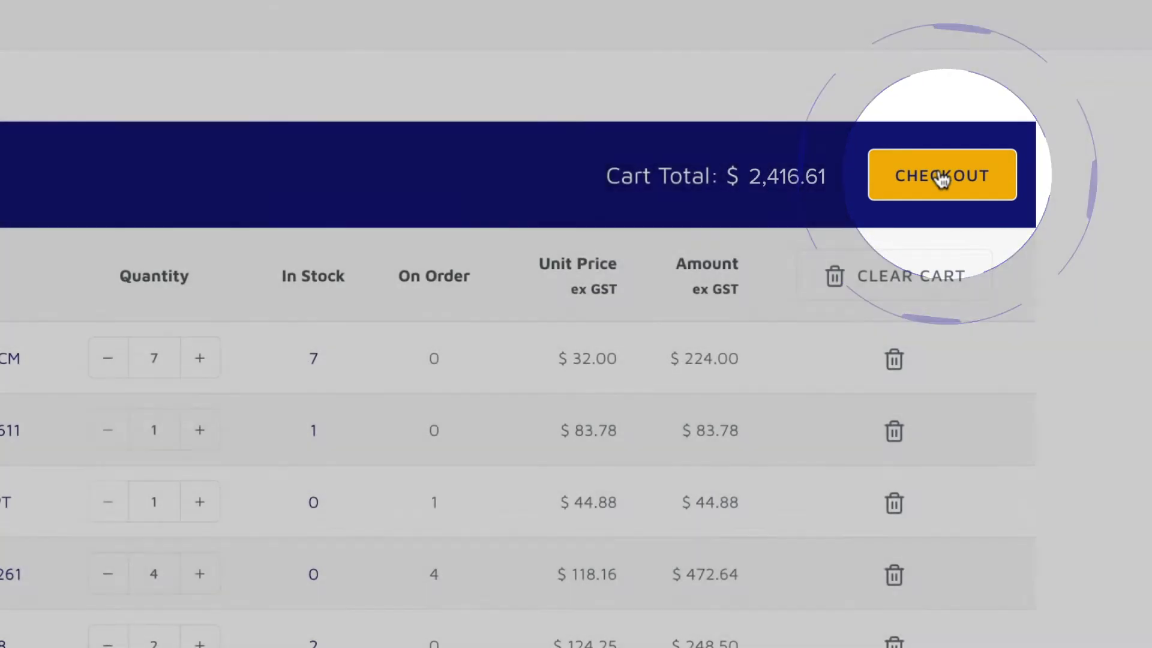
- Begin checkout, select the Dry Creek address, then start adding a new delivery address
click(942, 178)
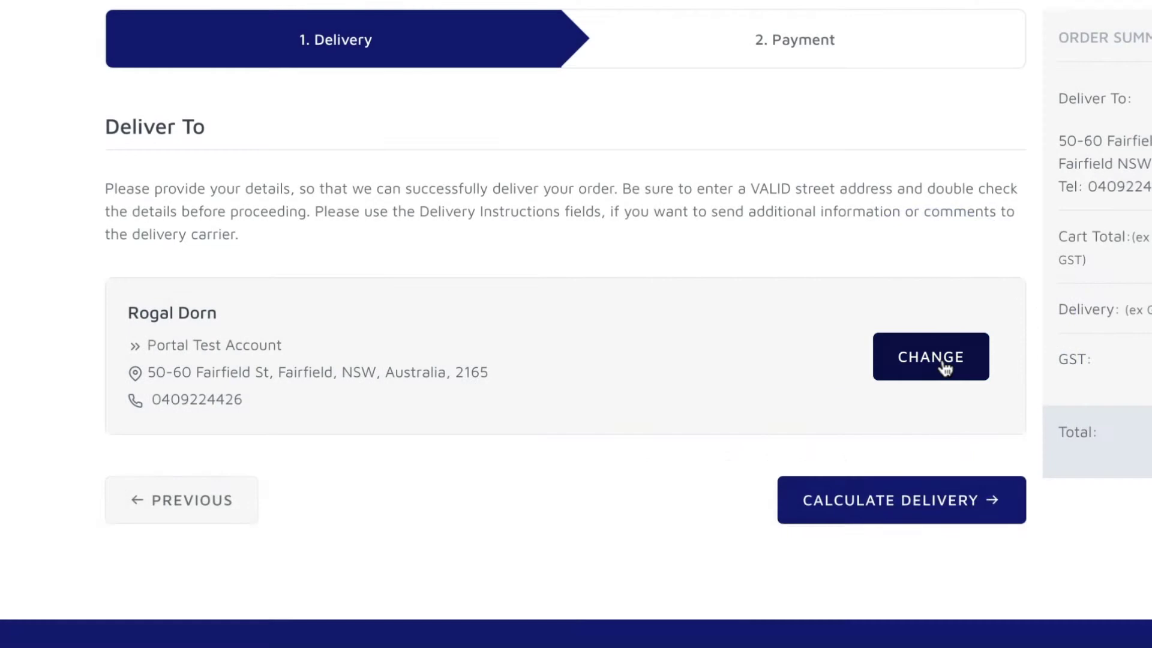
click(931, 357)
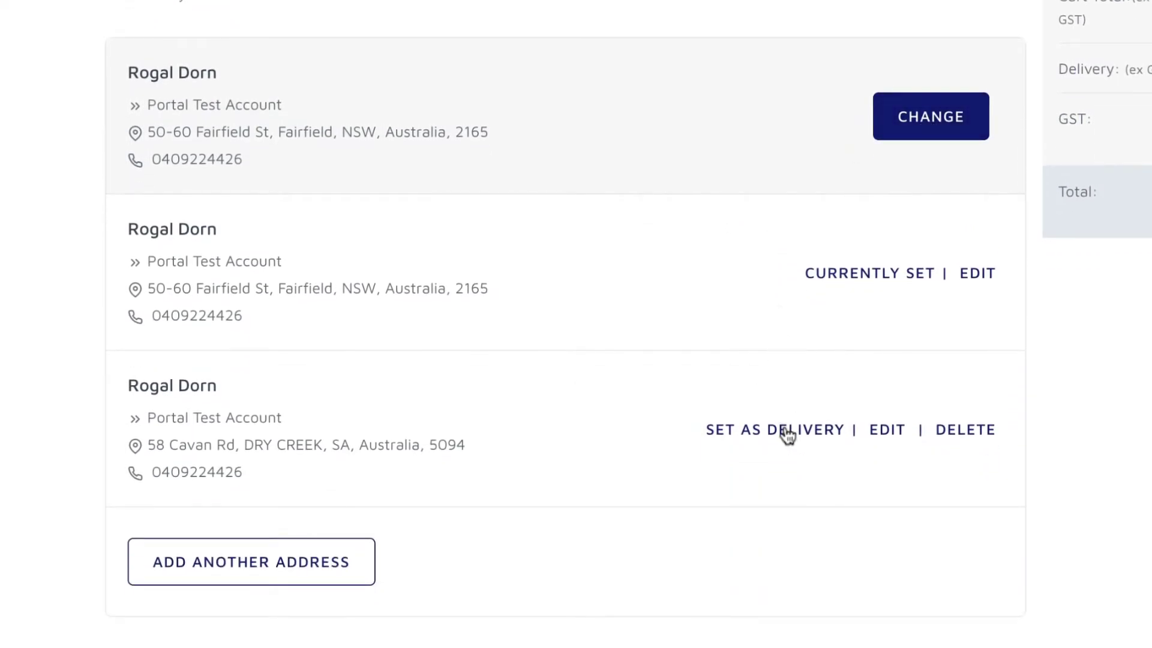
click(785, 432)
click(925, 120)
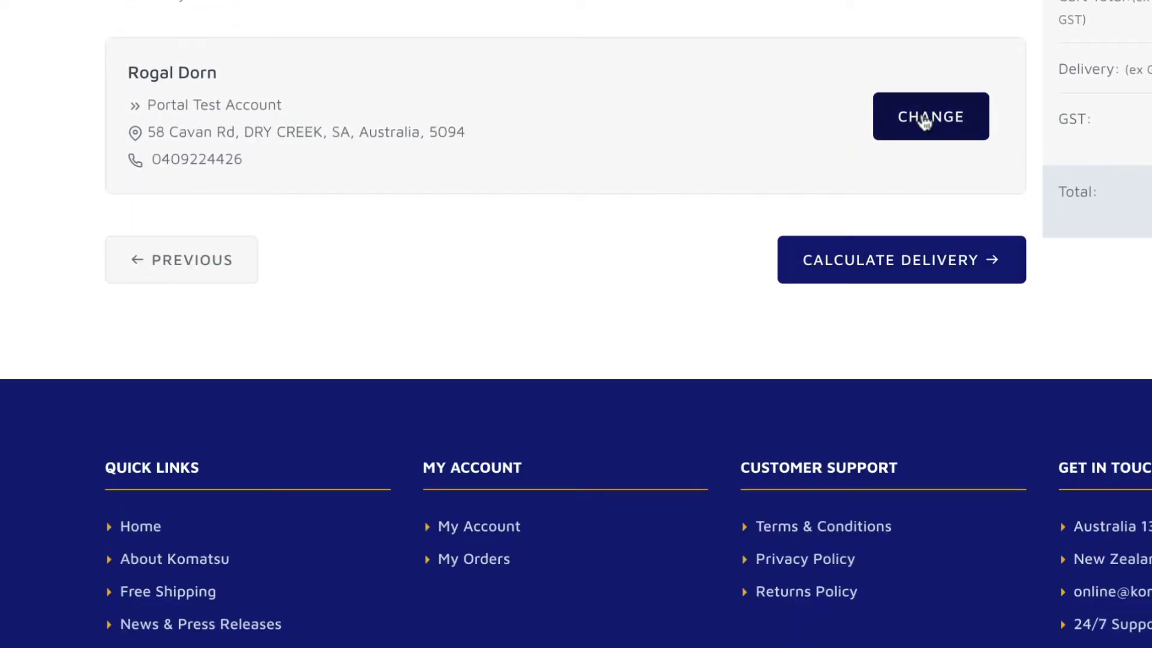
click(268, 571)
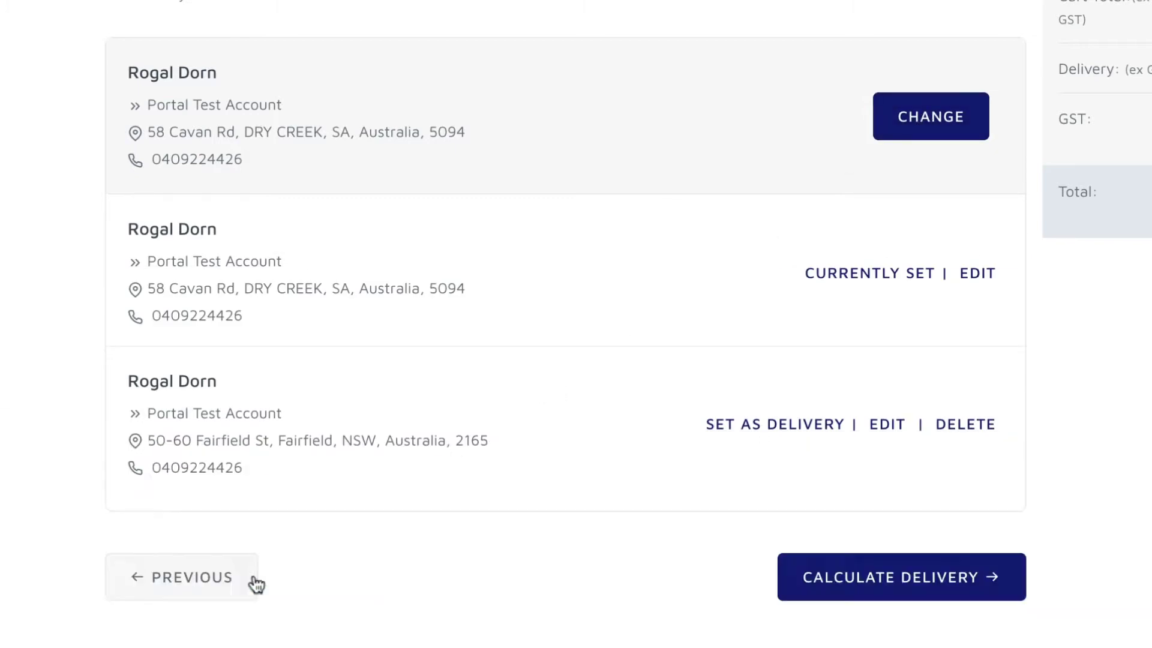
click(273, 306)
click(810, 306)
text(Croydon)
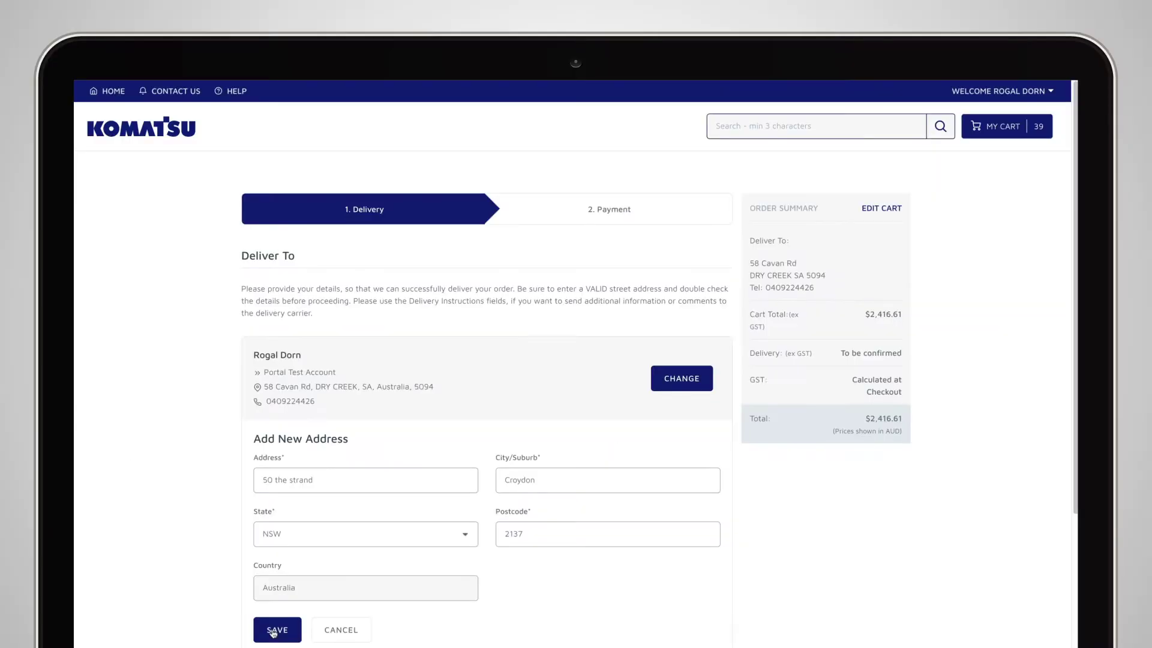
click(273, 630)
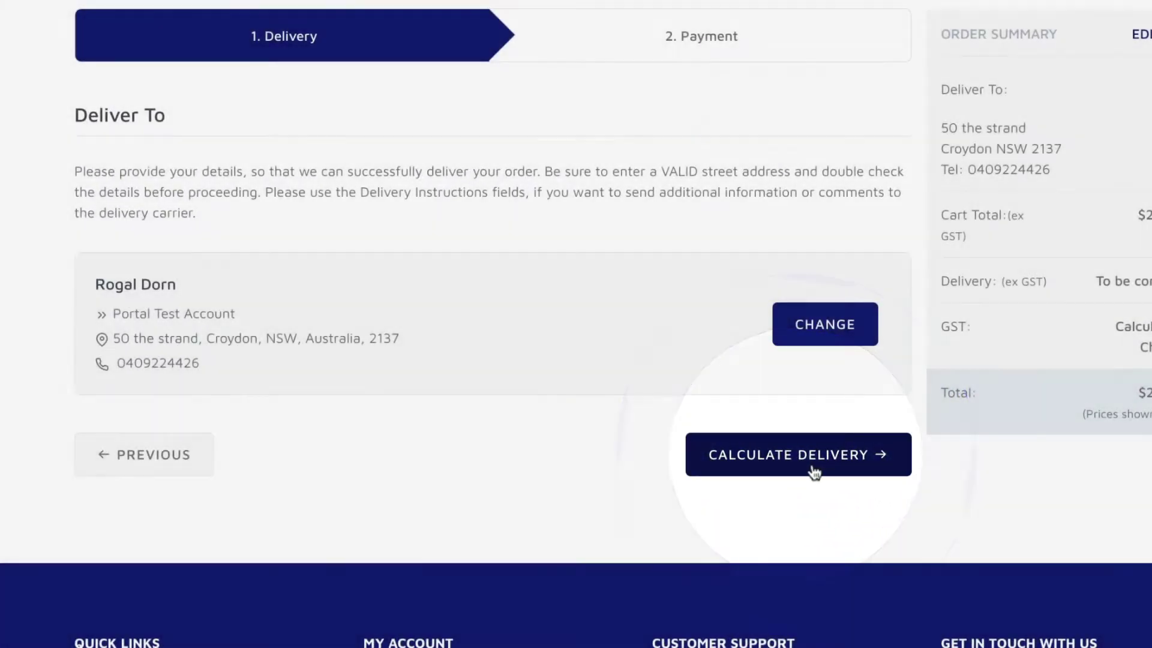
click(814, 459)
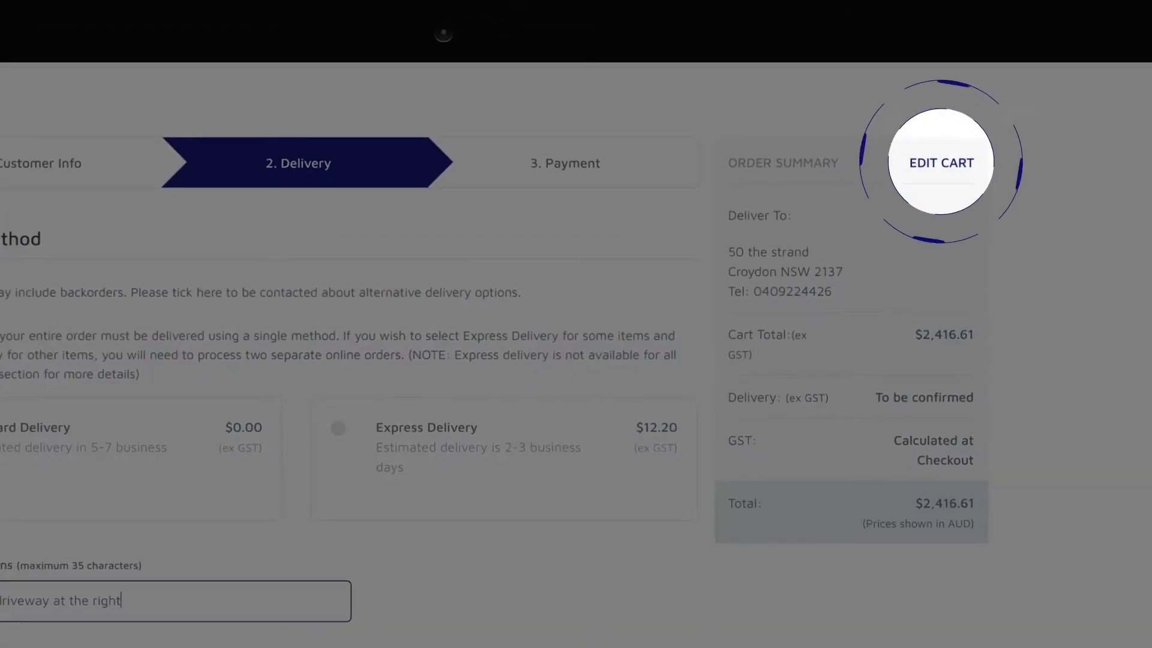
click(942, 162)
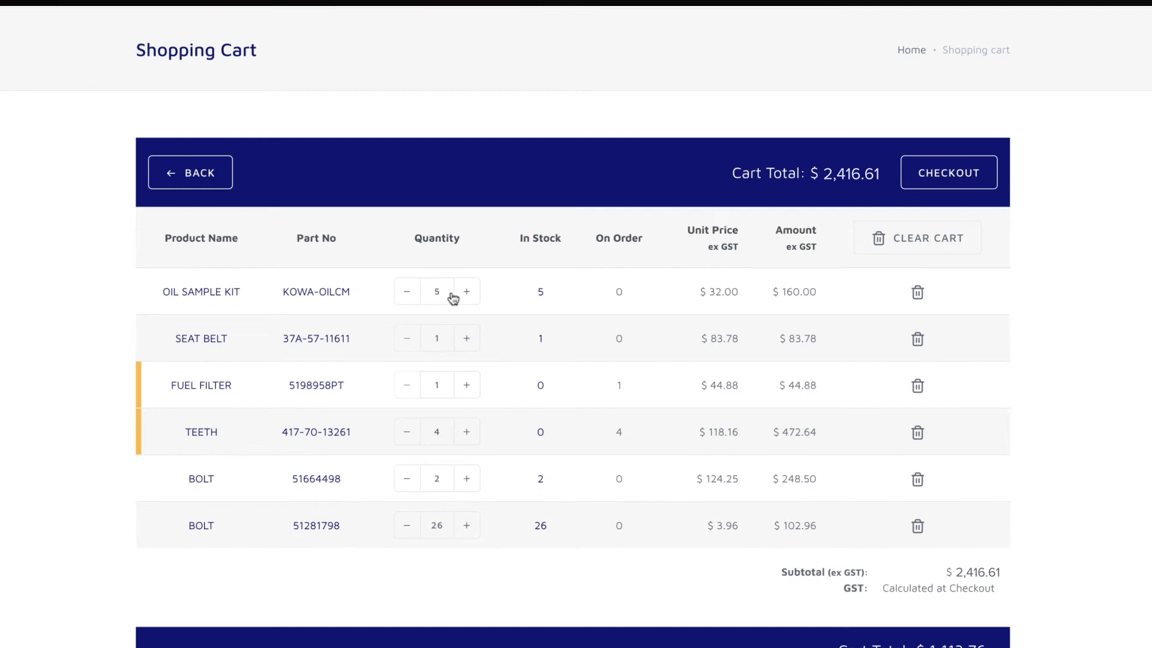
click(466, 292)
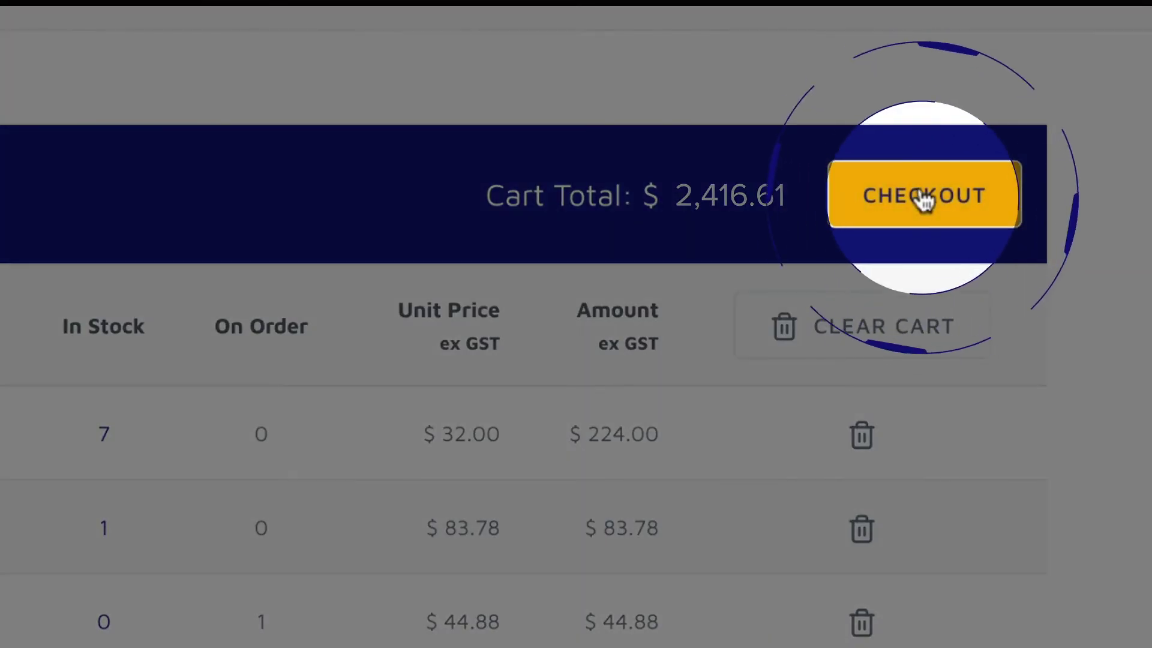
click(948, 173)
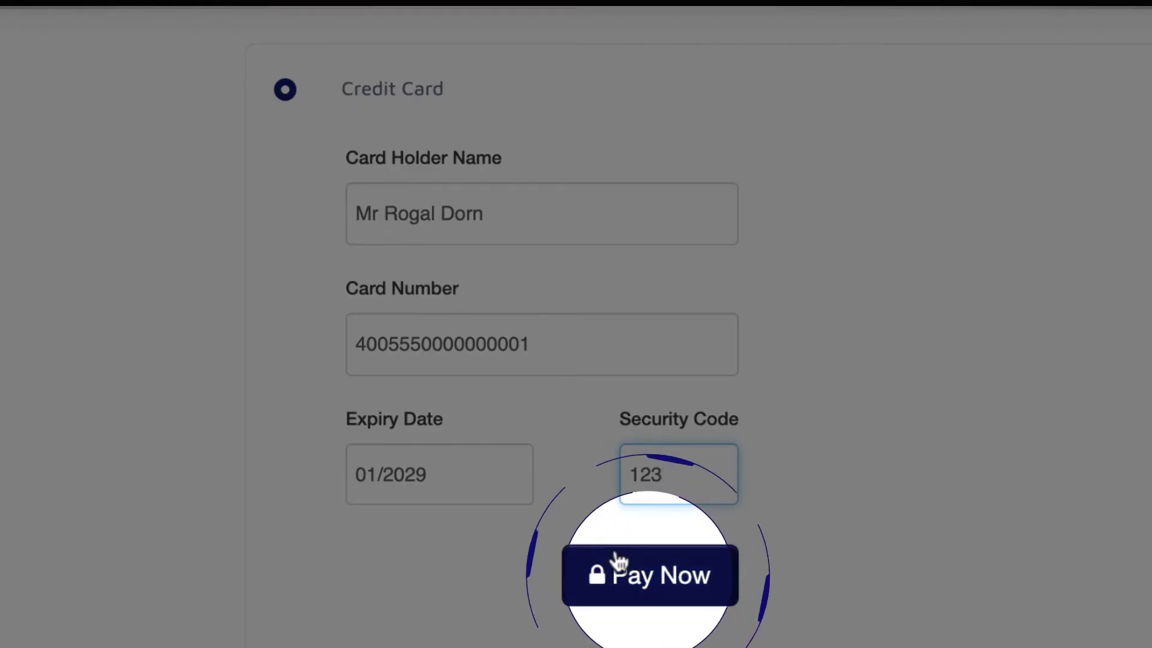
click(628, 575)
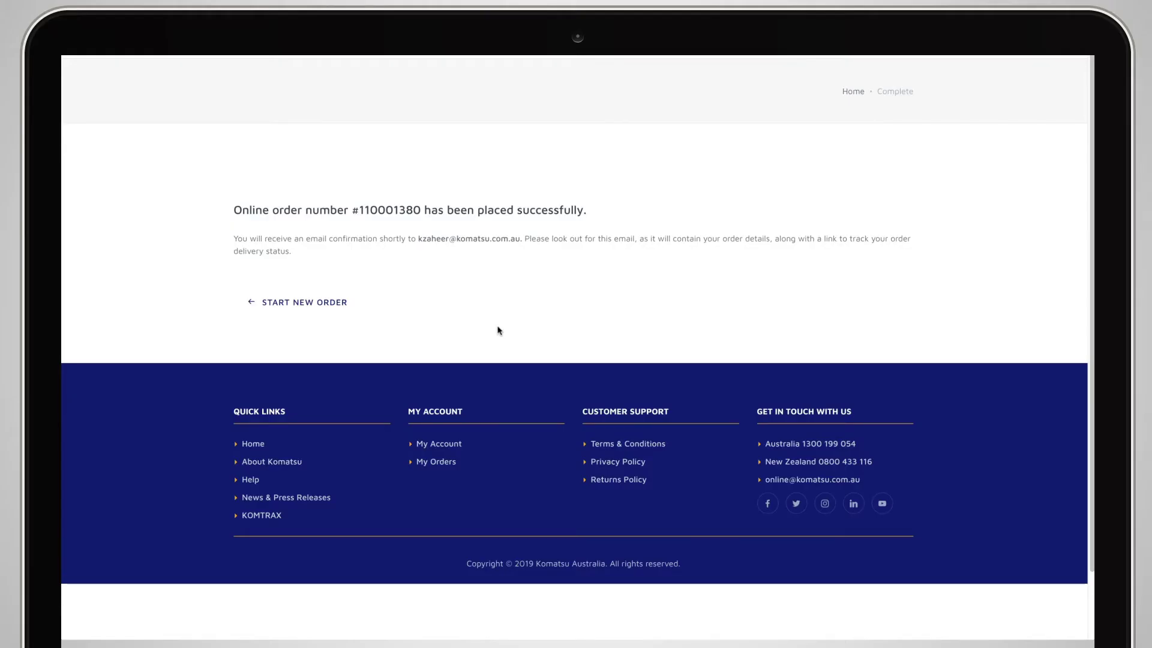